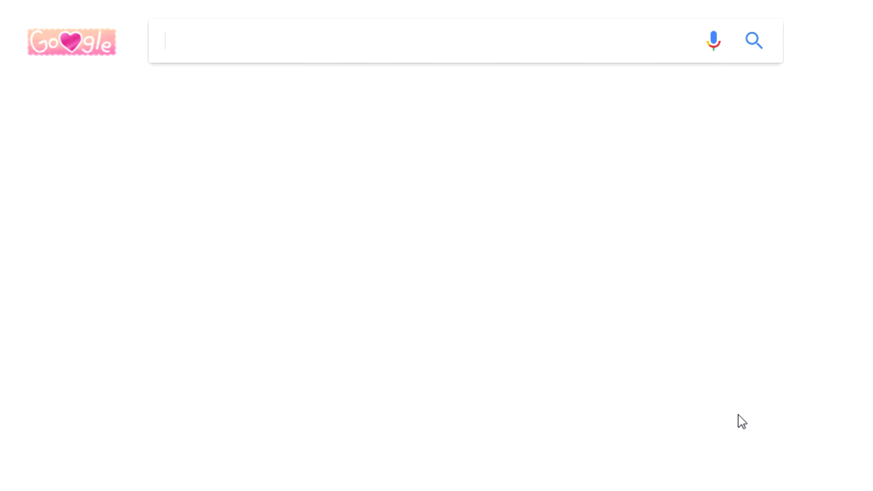
Search Google for 'ccsearch' and open the Creative Commons CC Search site
text(cc)
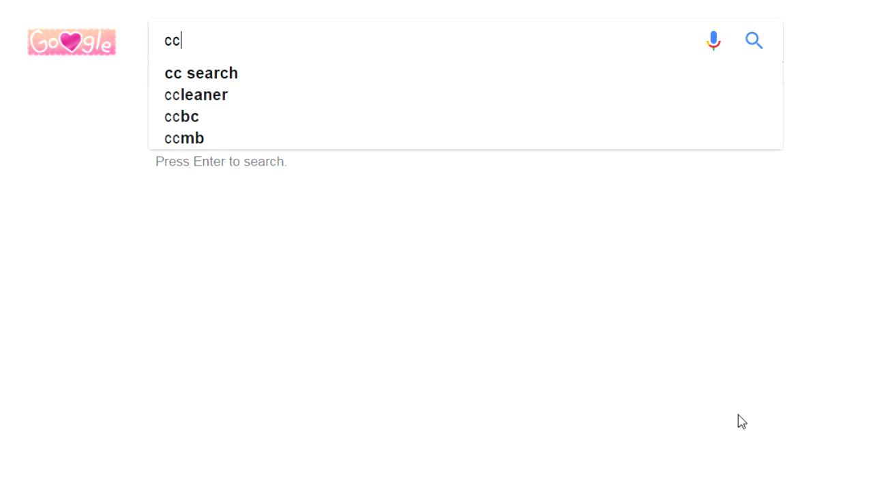
text(search)
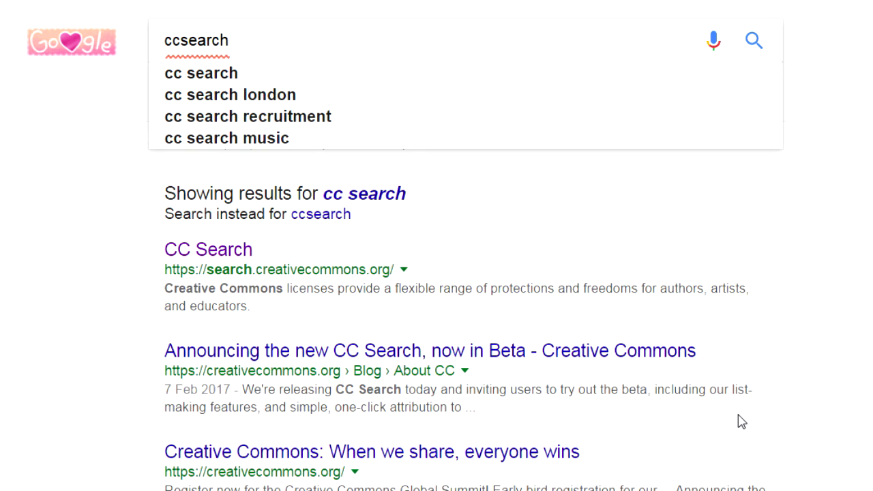
click(754, 42)
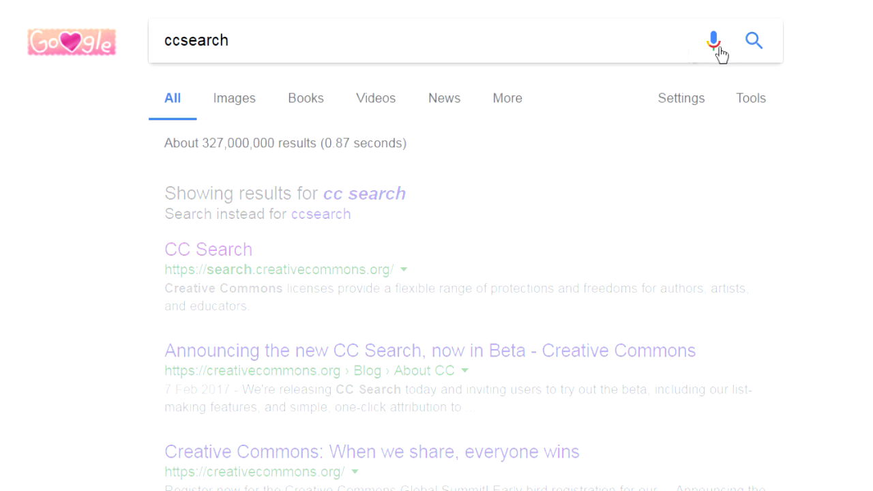
click(226, 195)
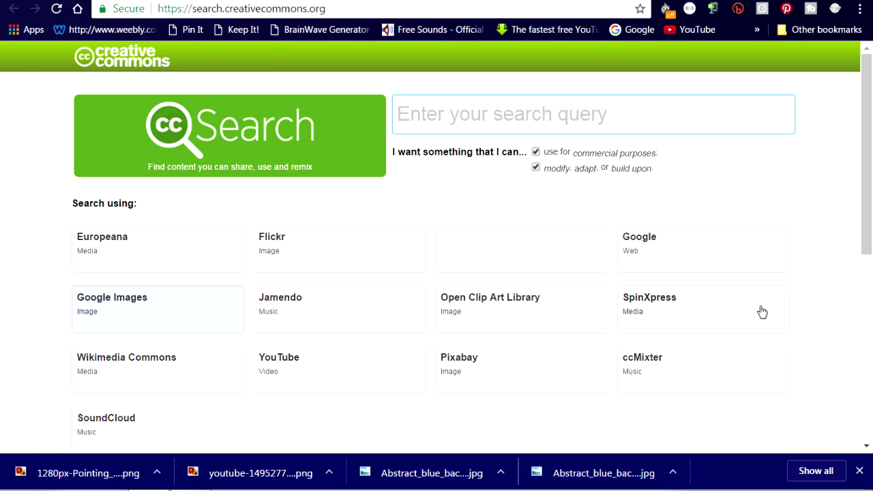
Run a Google Images search for 'thumbnail background' from CC Search
text(thumbnail background)
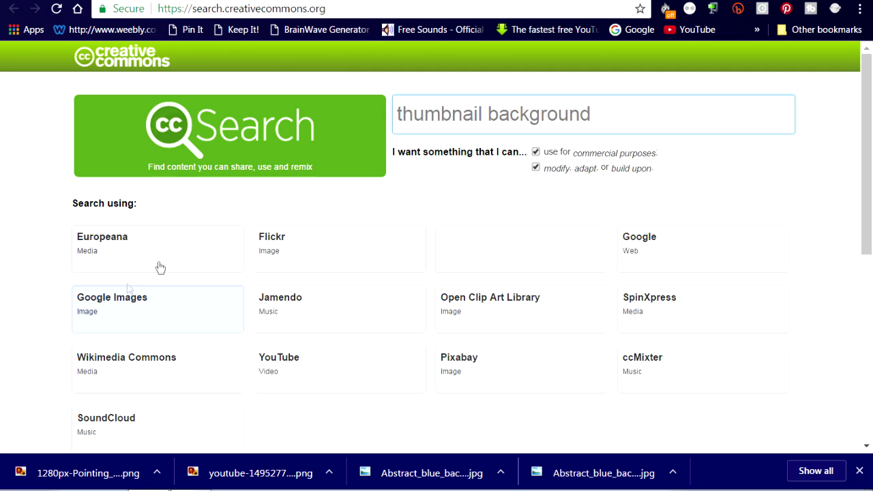
click(113, 308)
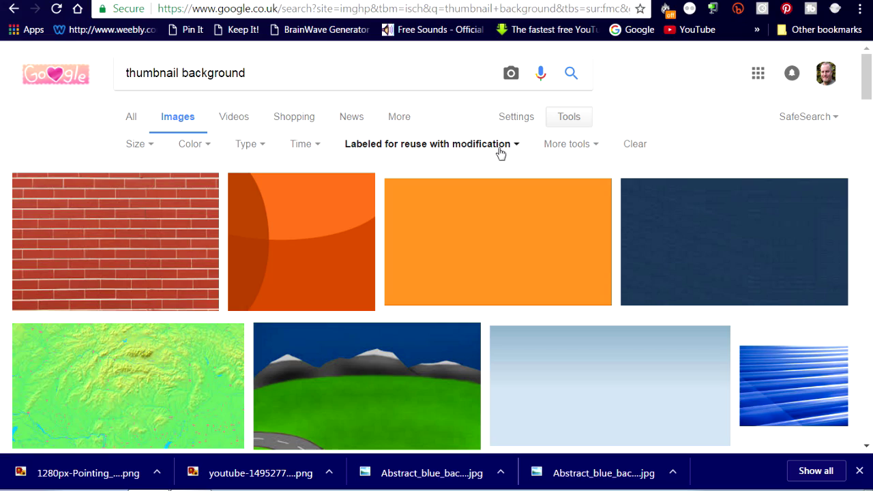
Save Abstract_blue_background7.jpg to Desktop's ThumbnailImages folder and return to the image results
drag(866, 94, 869, 168)
click(344, 239)
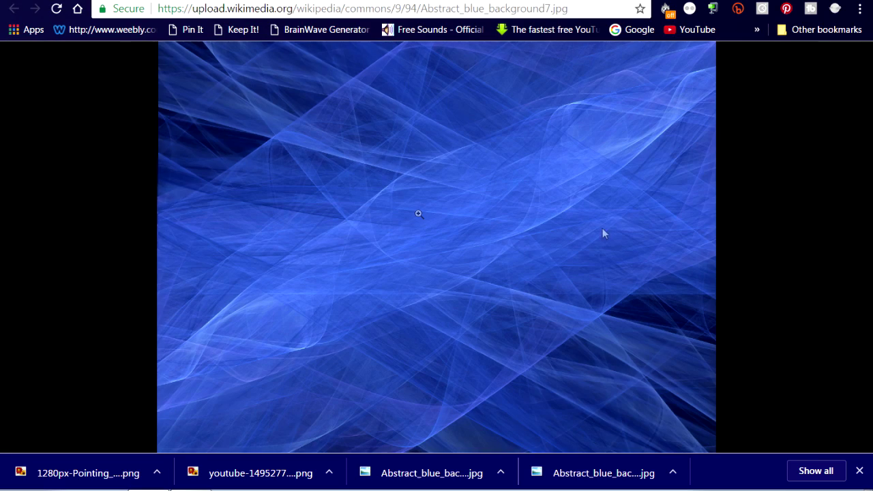
right_click(419, 215)
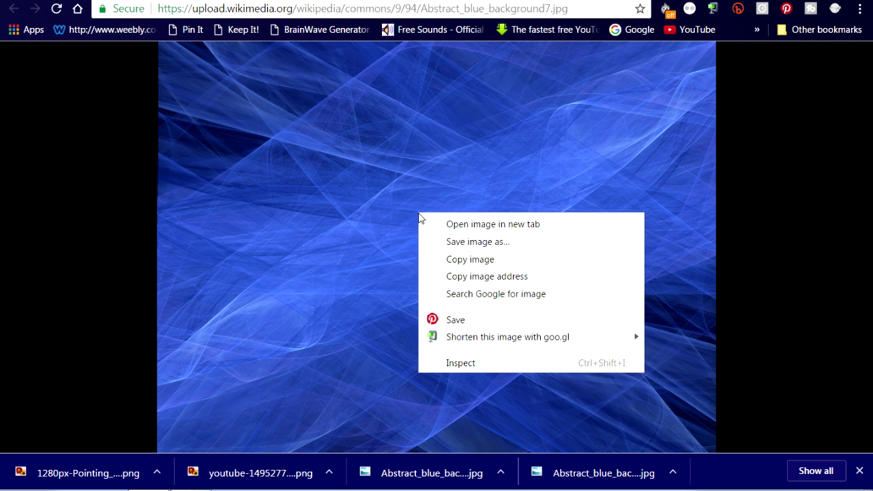
click(459, 242)
click(51, 156)
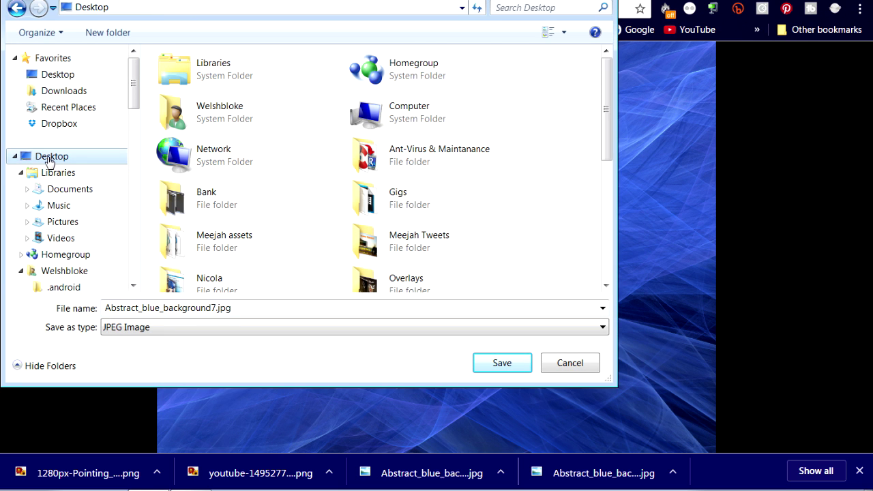
scroll(605, 183, down, 2)
scroll(606, 182, down, 3)
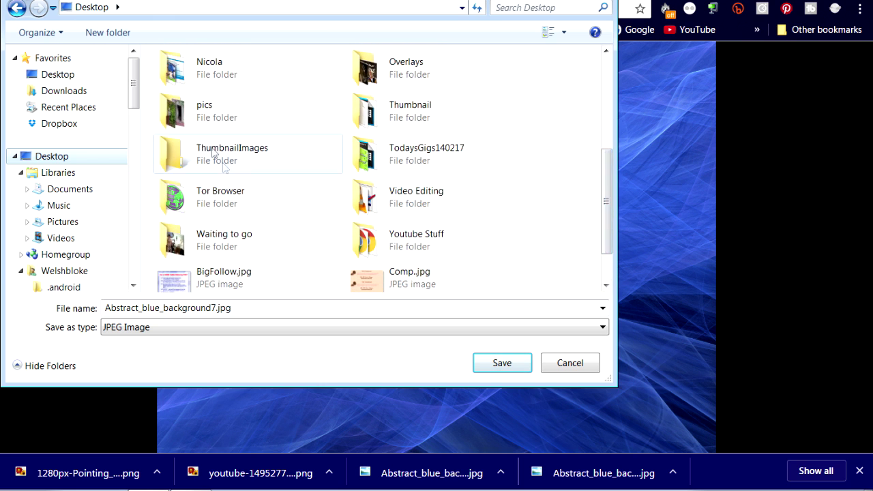
double_click(223, 168)
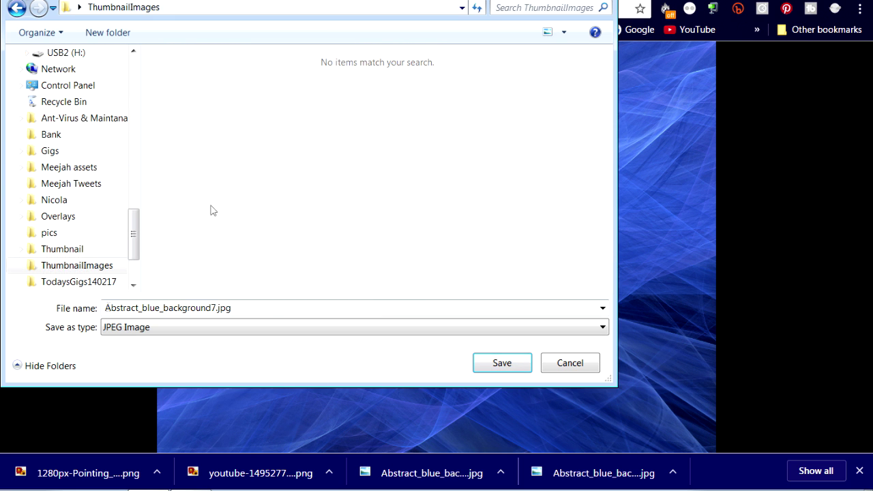
click(498, 365)
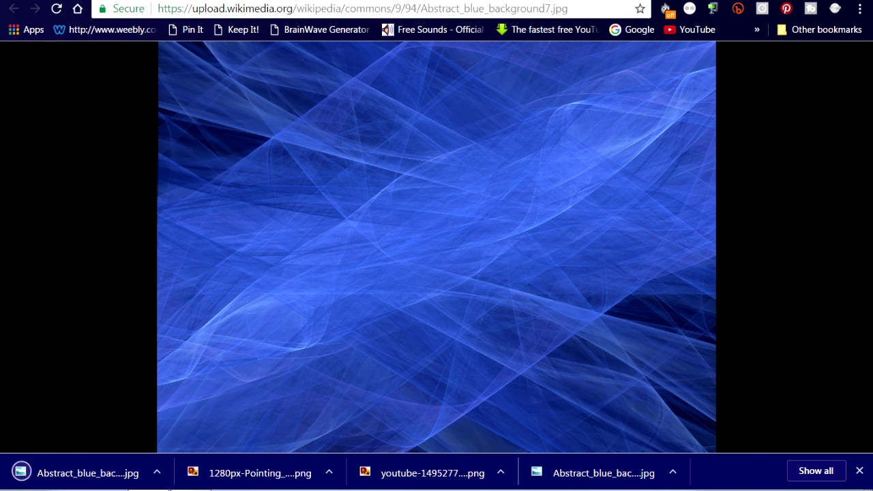
key(alt+Left)
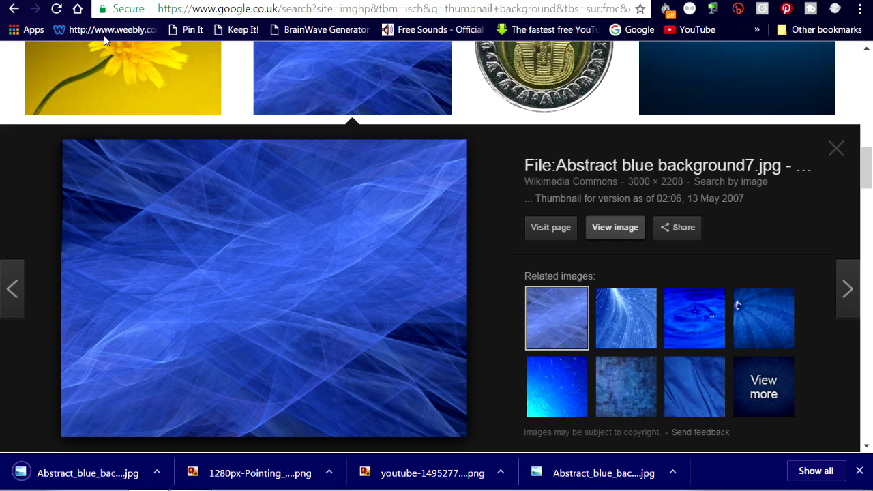
Search Google Images for 'video play button transparent png' and open the red YouTube button full size
click(14, 9)
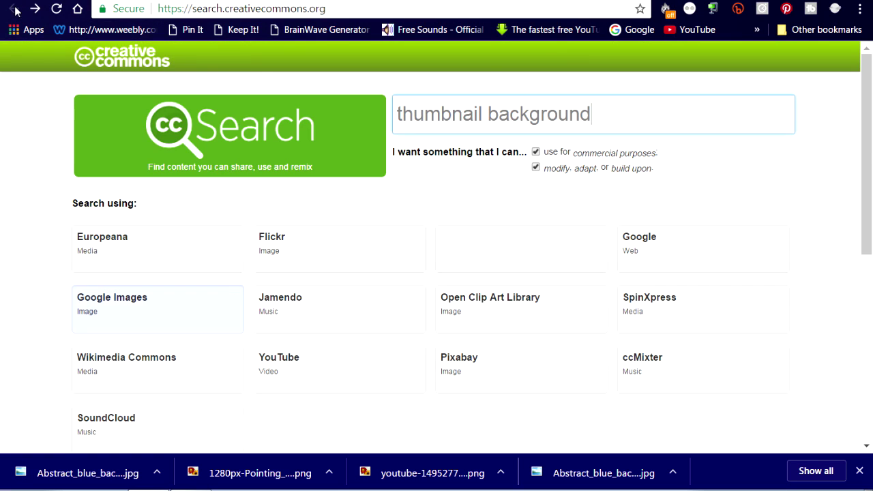
key(shift+Left)
key(shift+Left)
key(shift+Left)
key(shift+Left)
key(shift+Left)
key(shift+Left)
key(shift+Left)
key(shift+Left)
key(shift+Left)
key(shift+Left)
key(shift+Left)
key(shift+Left)
key(shift+Left)
key(shift+Left)
key(shift+Left)
key(shift+Left)
key(shift+Left)
key(shift+Left)
key(shift+Left)
key(shift+Left)
text(vid)
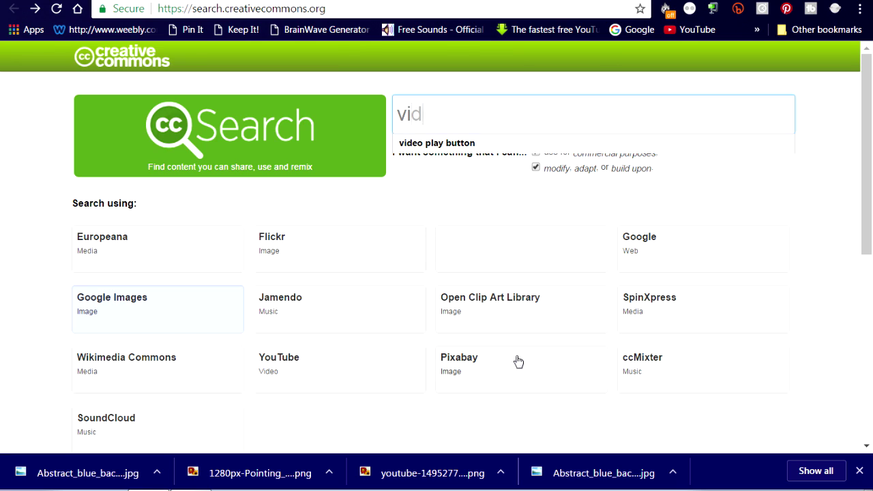
text(eo play button)
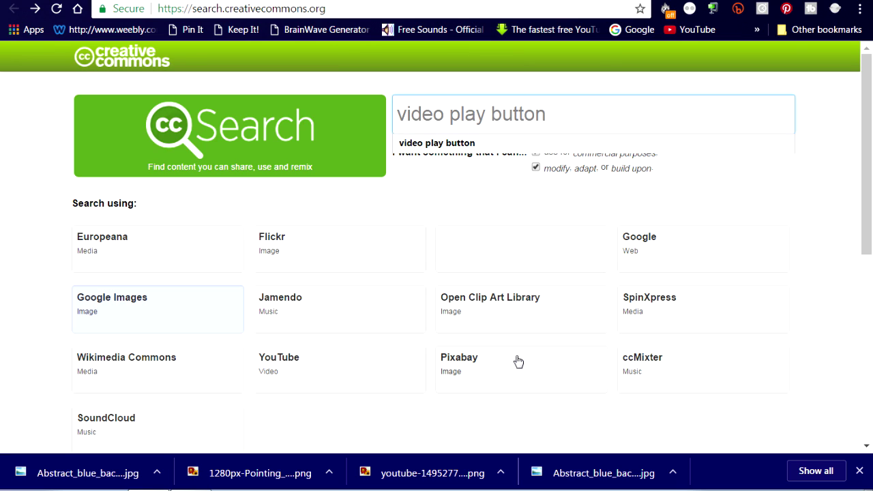
text( transparent png)
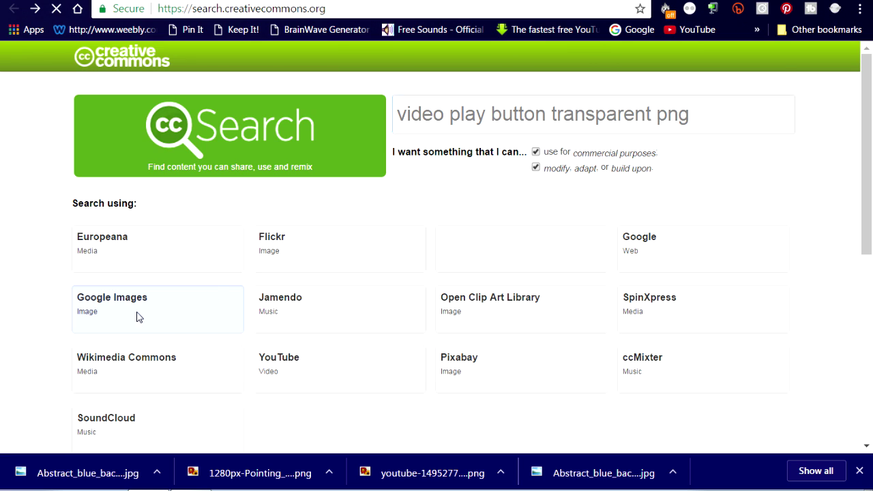
click(137, 316)
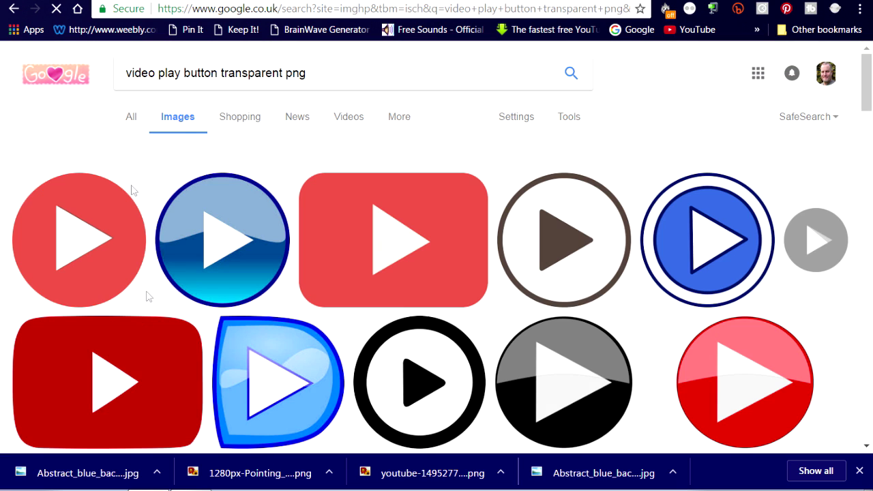
drag(865, 96, 865, 118)
click(115, 204)
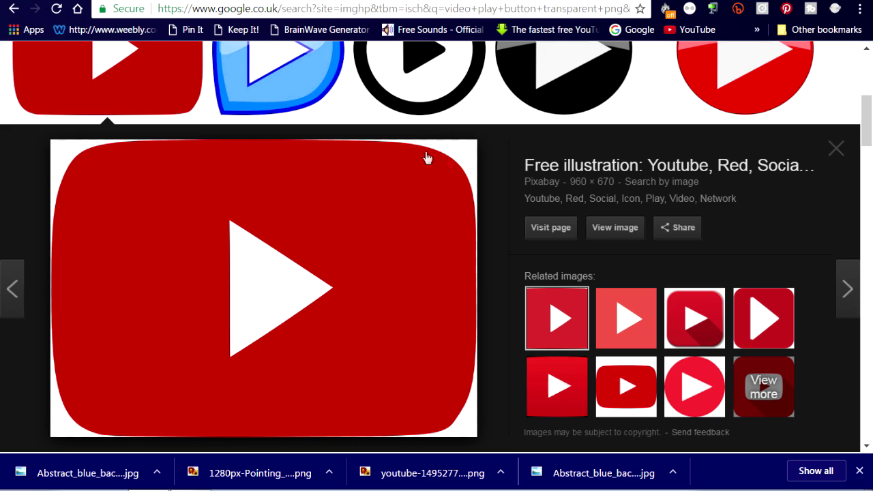
click(625, 228)
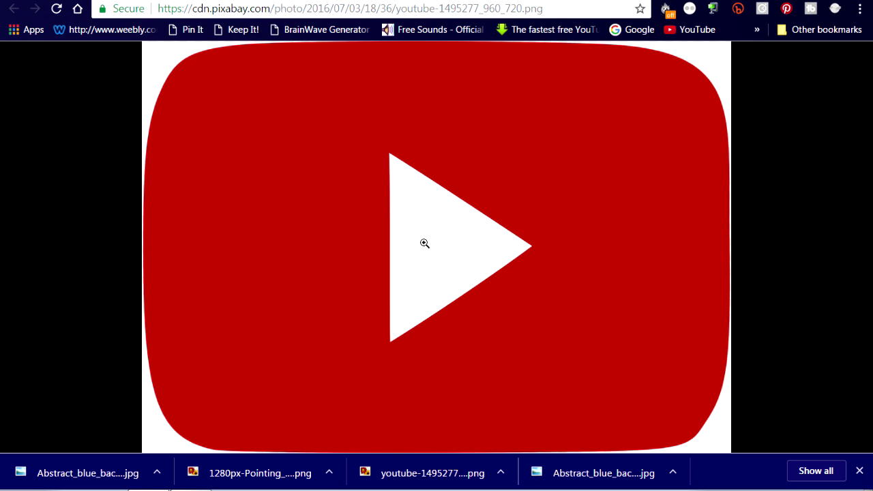
Save youtube-1495277_960_720.png as PNG into the ThumbnailImages folder
right_click(425, 246)
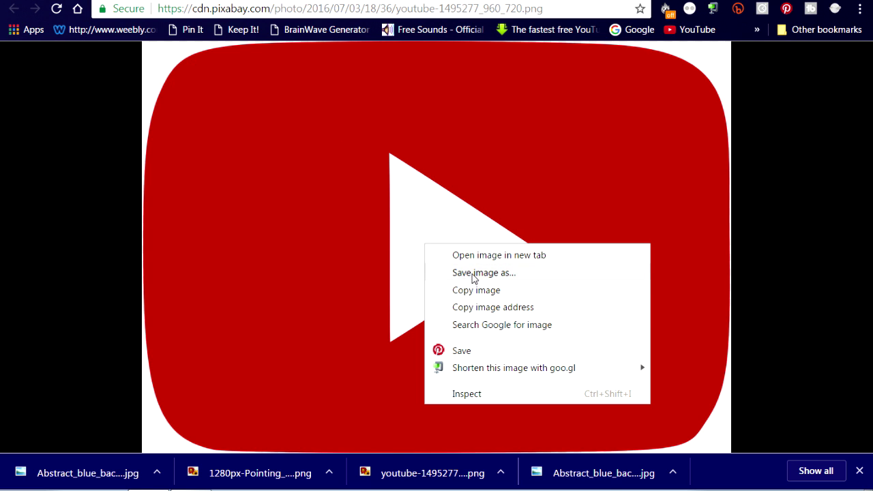
click(474, 273)
click(78, 75)
scroll(293, 214, down, 3)
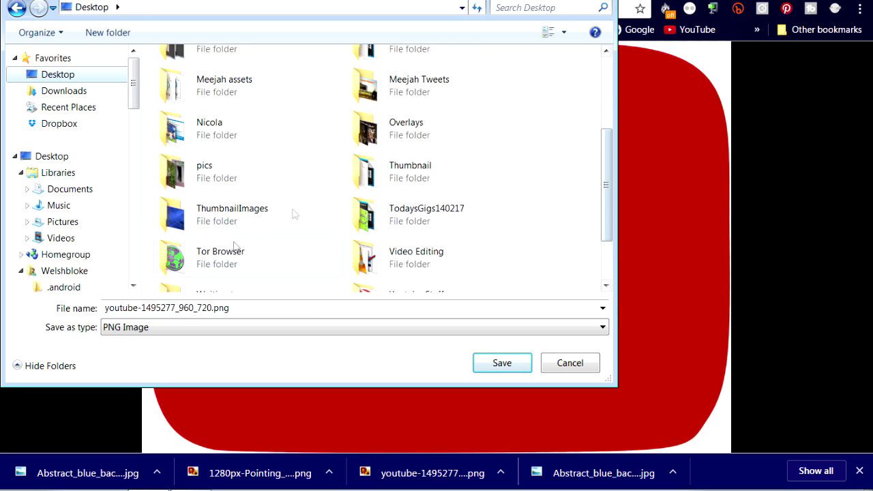
double_click(220, 220)
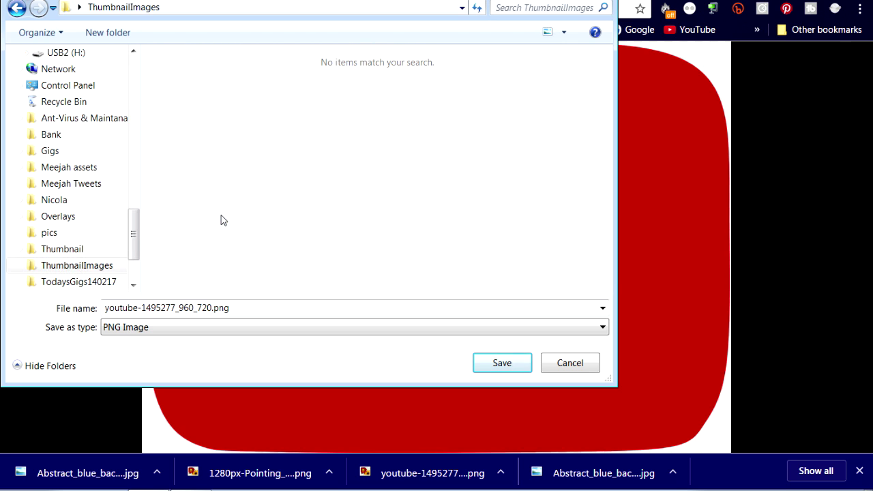
click(503, 364)
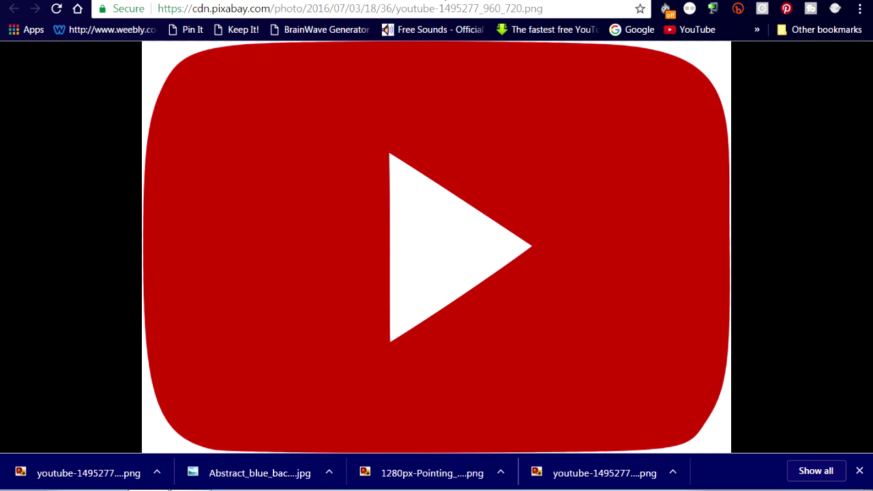
Search Google Images for 'finger point transparent png' and open the Wikimedia pointing-hand cursor full size
click(14, 8)
click(14, 8)
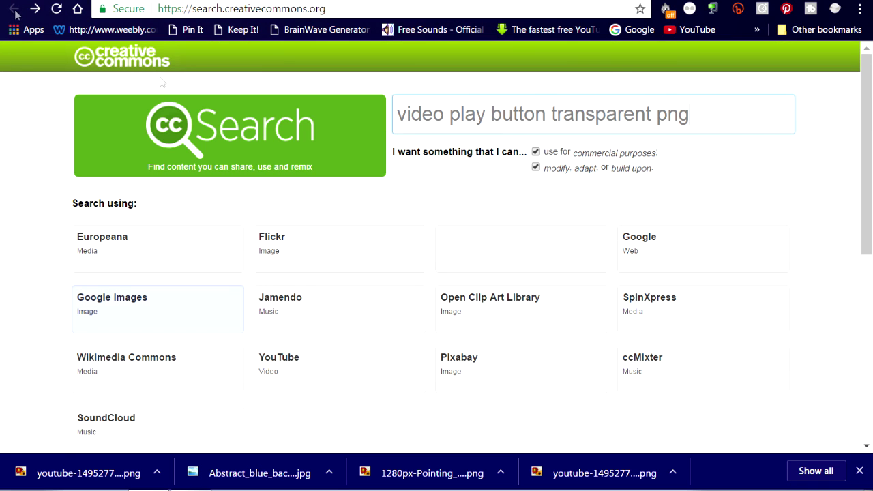
drag(545, 116, 397, 115)
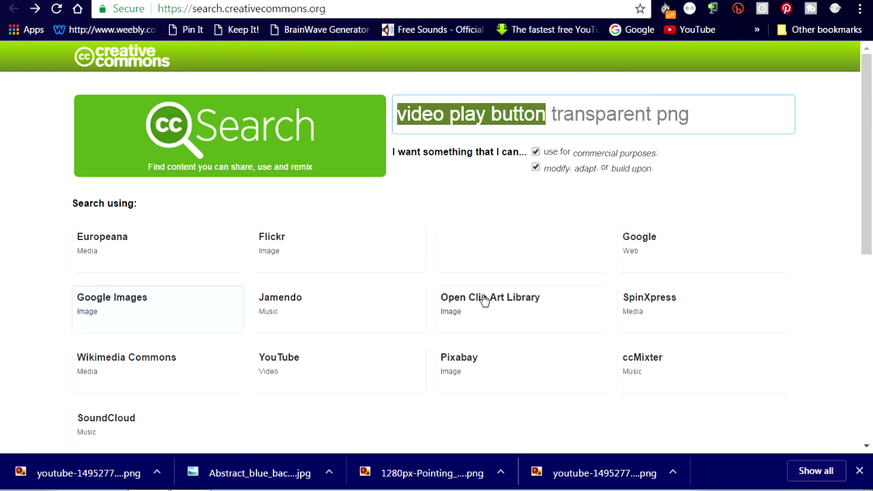
text(finger point)
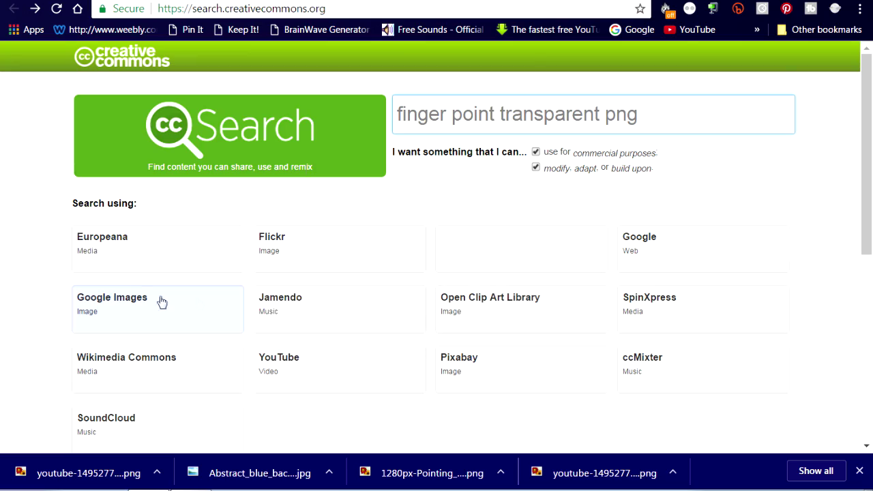
click(162, 303)
scroll(238, 214, down, 10)
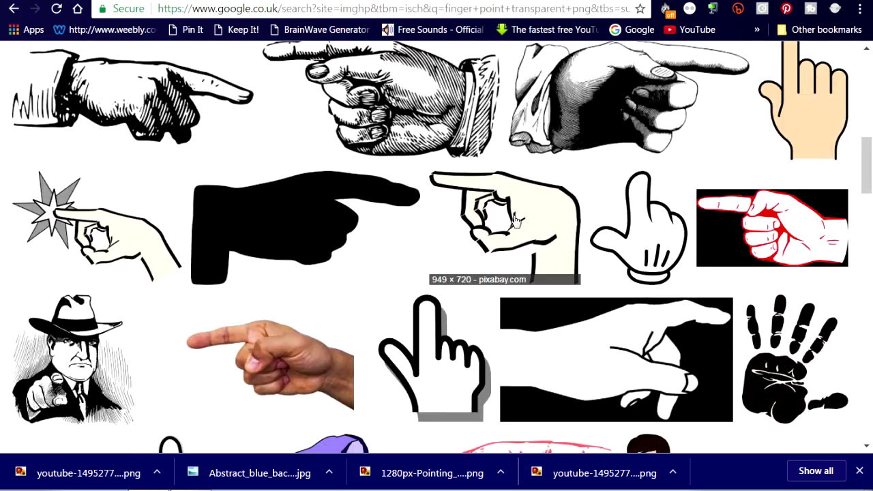
scroll(513, 221, down, 2)
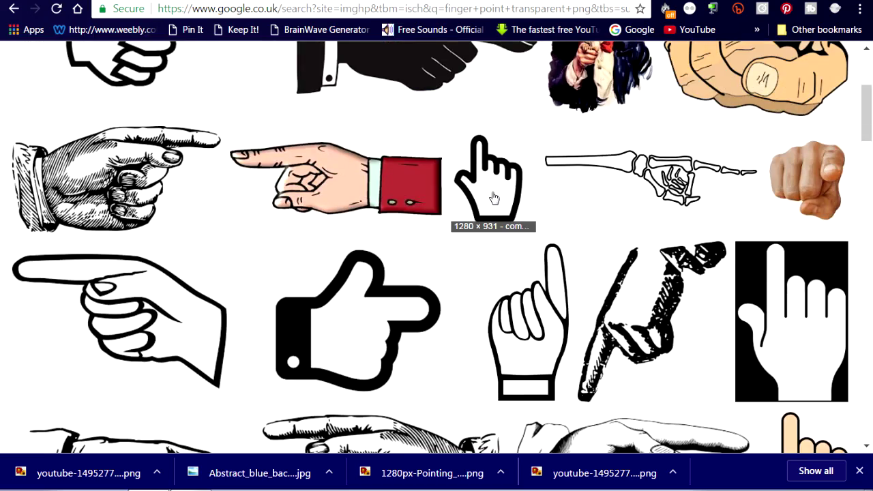
click(493, 197)
click(620, 234)
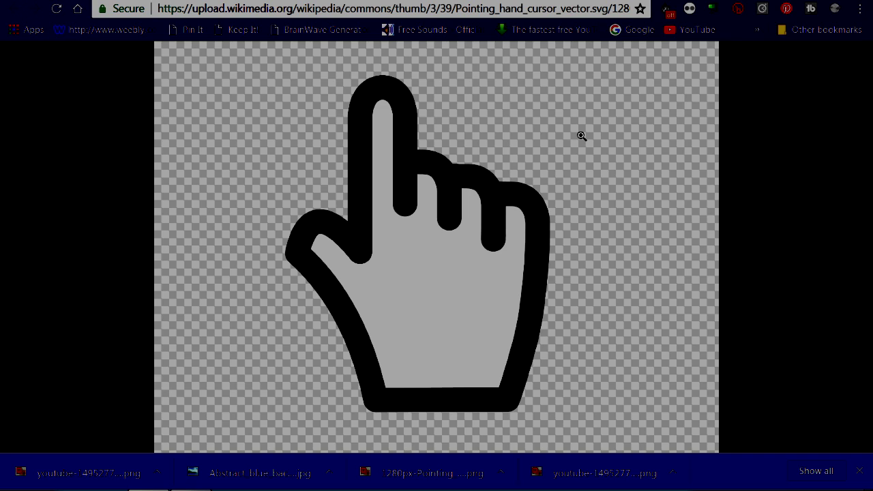
Save 1280px-Pointing_hand_cursor_vector.svg.png as a PNG into ThumbnailImages
right_click(546, 151)
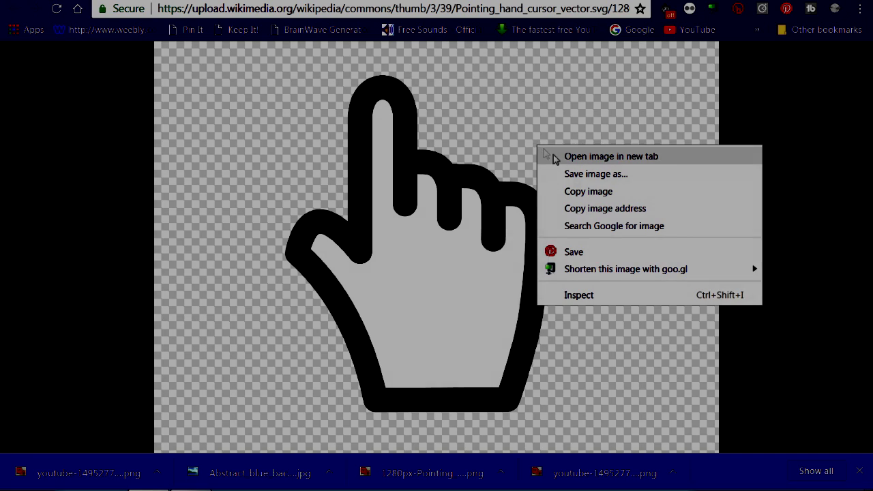
click(580, 171)
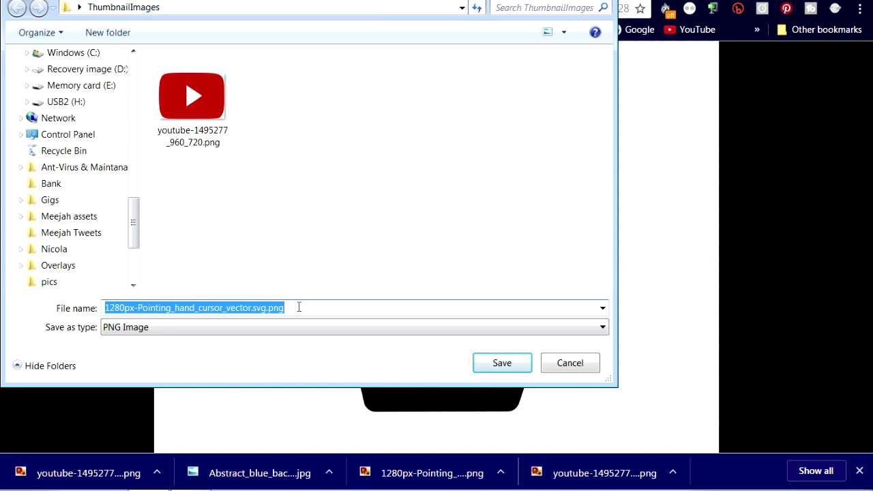
click(502, 363)
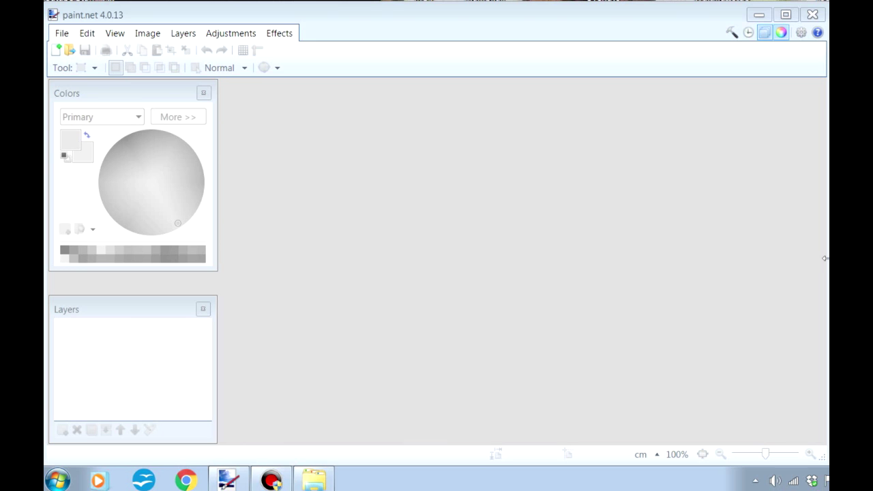
Open Abstract_blue_background7.jpg in paint.net by drag and drop, zoomed out to 20%
drag(790, 253, 541, 211)
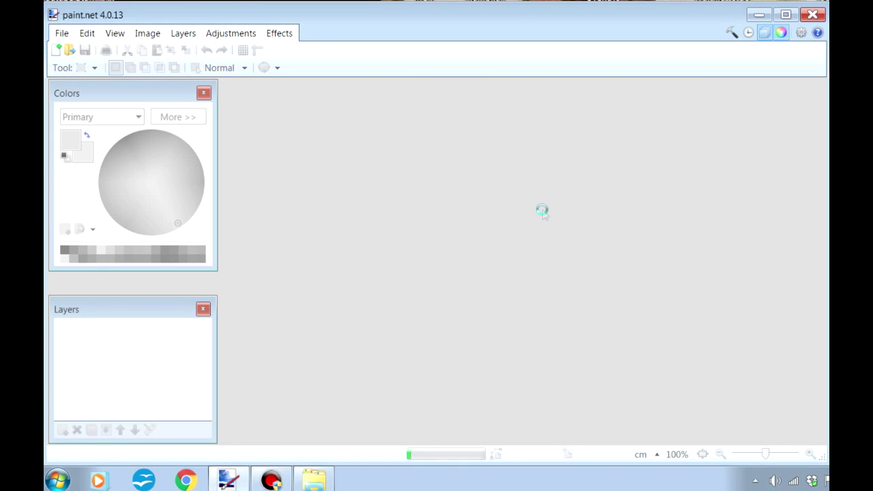
click(407, 266)
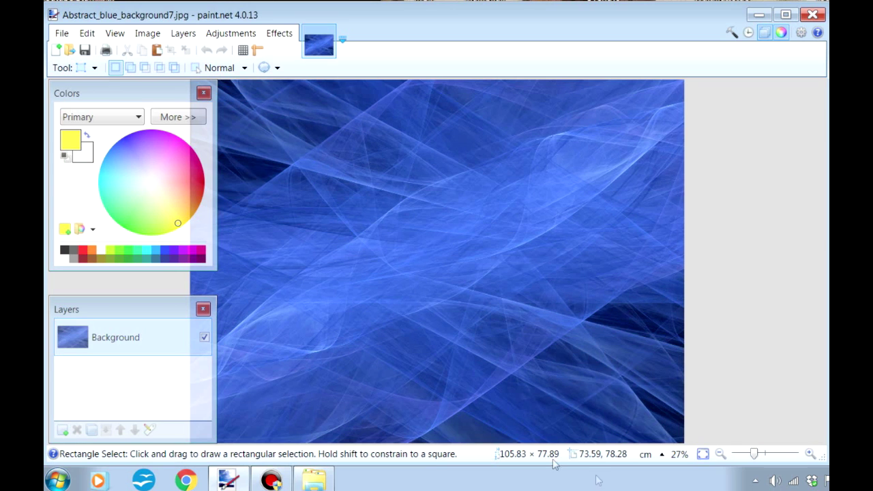
click(720, 454)
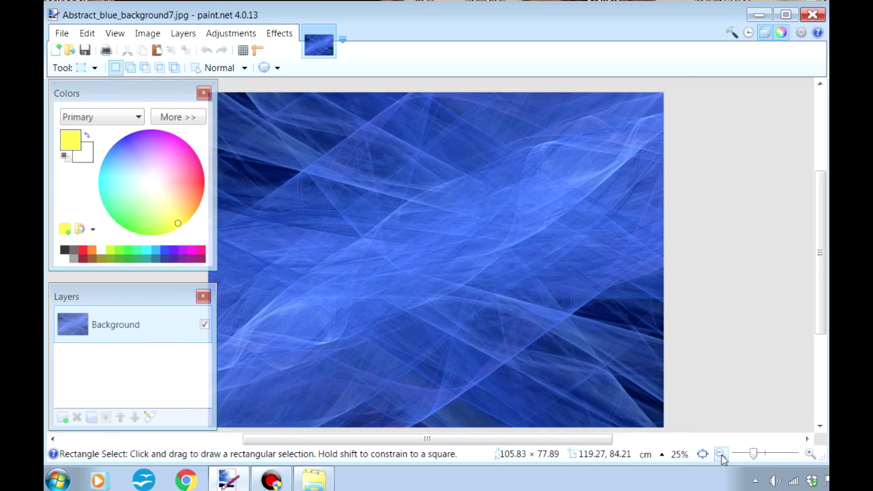
drag(607, 441, 594, 451)
click(720, 454)
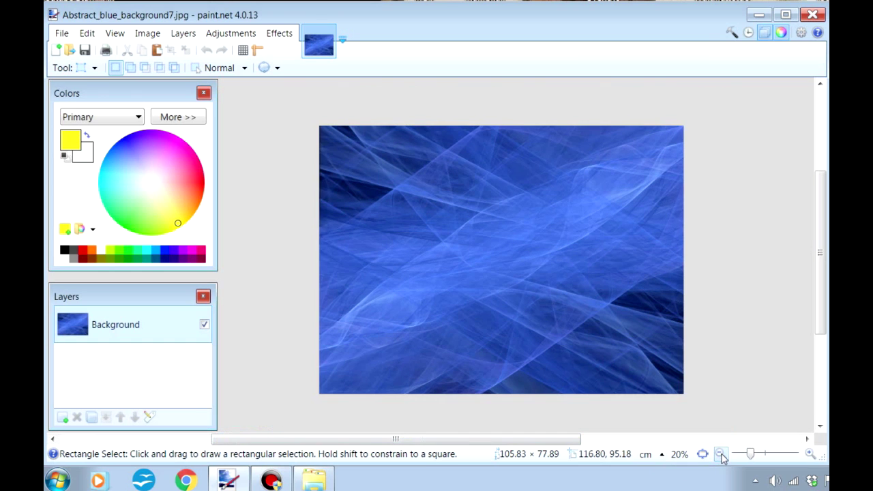
drag(578, 442, 578, 442)
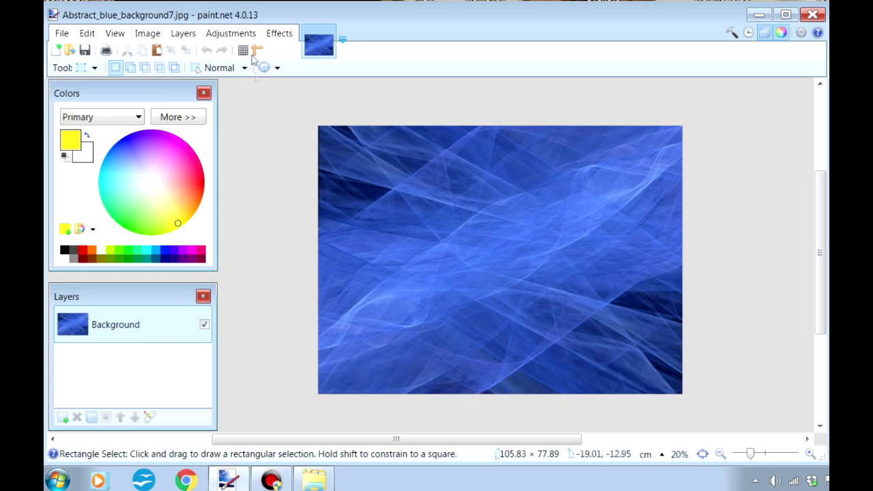
Add a transparent Layer 2 above the Background from the Layers menu
click(191, 39)
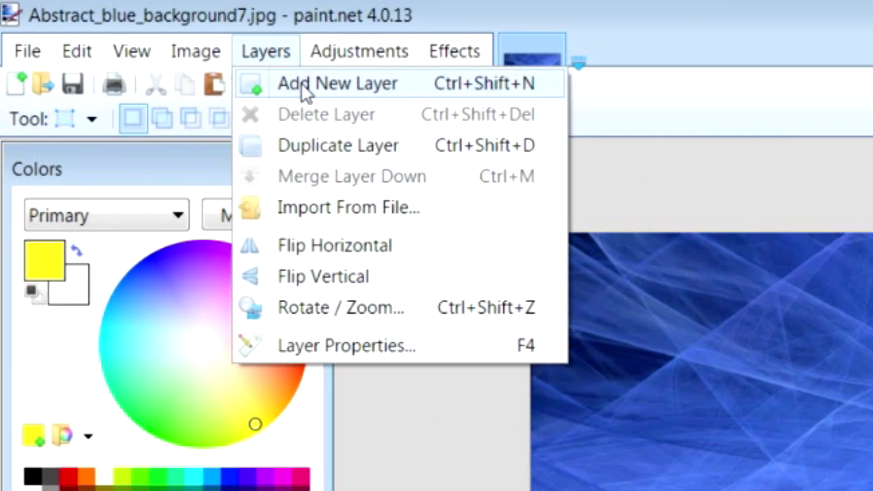
click(203, 53)
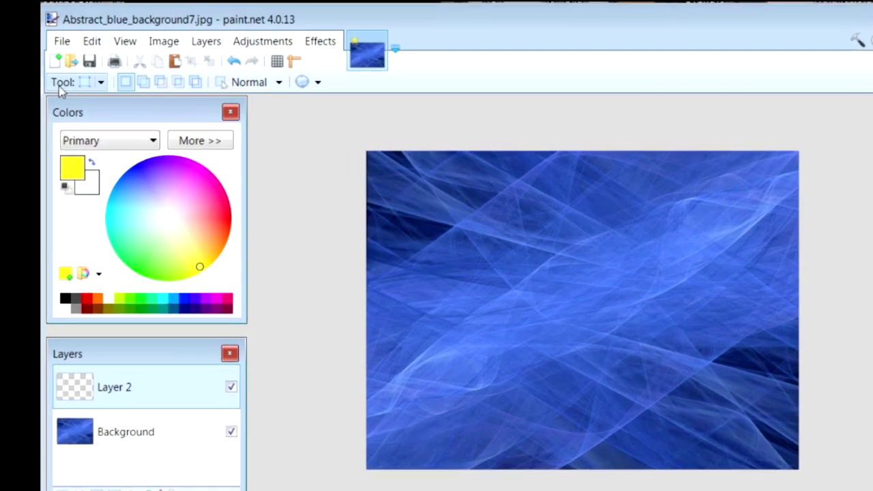
With the Text tool set to Ethnocentric size 192, start typing 'HOW TO MAK…' at the upper left
click(61, 72)
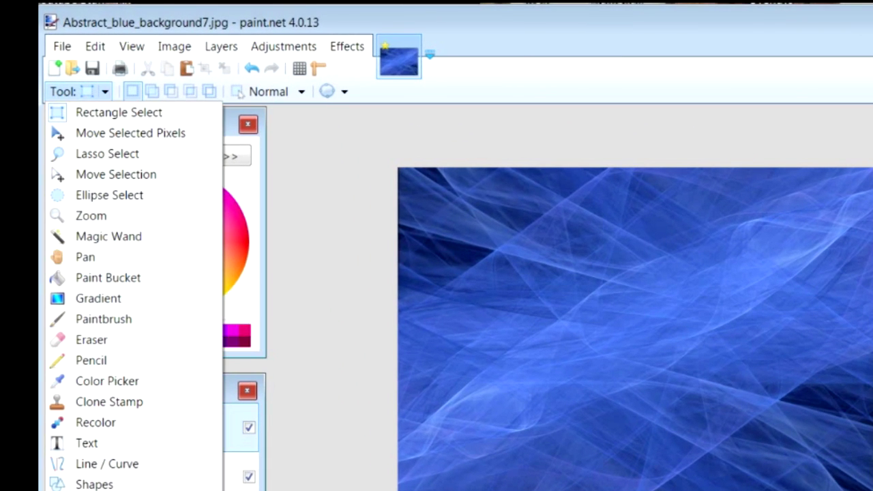
click(106, 444)
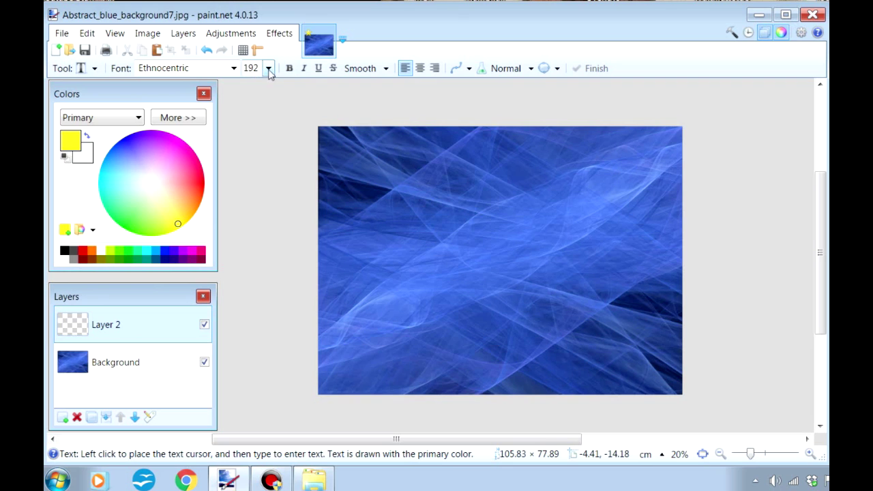
click(269, 68)
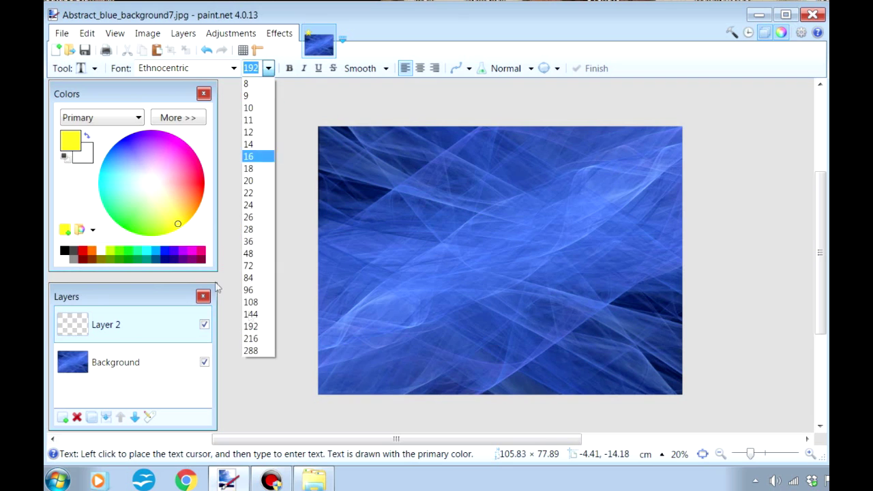
click(263, 325)
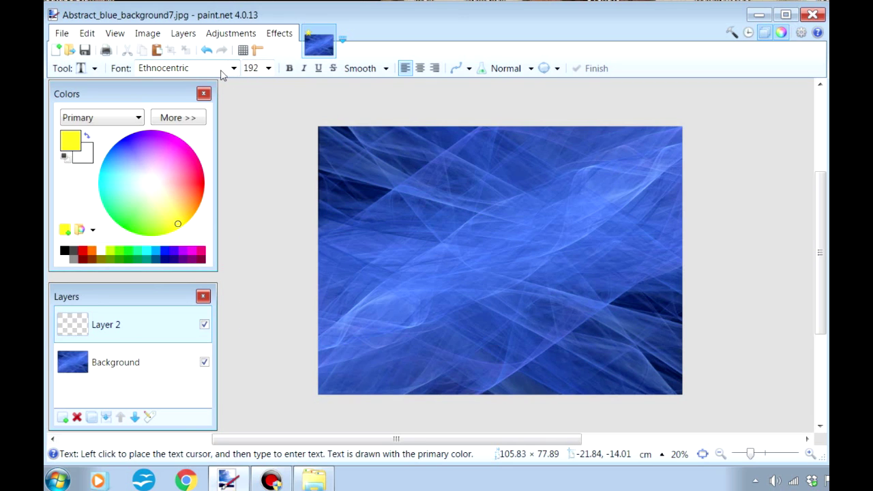
click(221, 74)
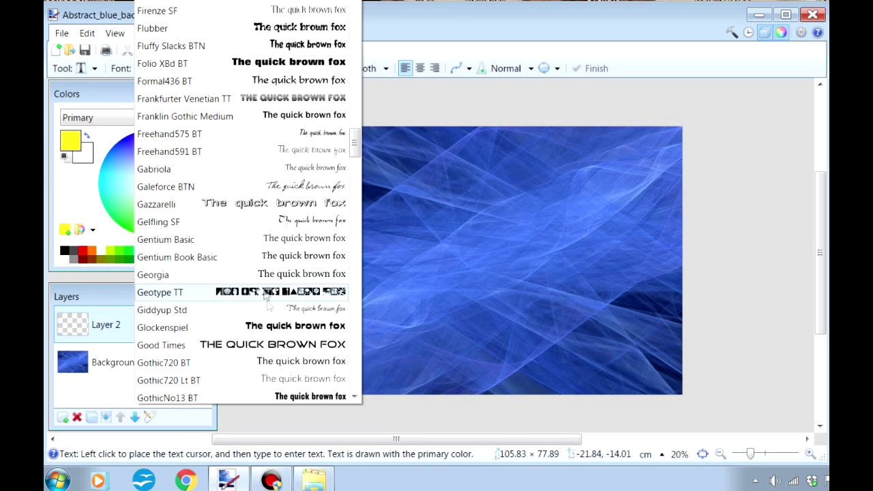
drag(354, 142, 356, 120)
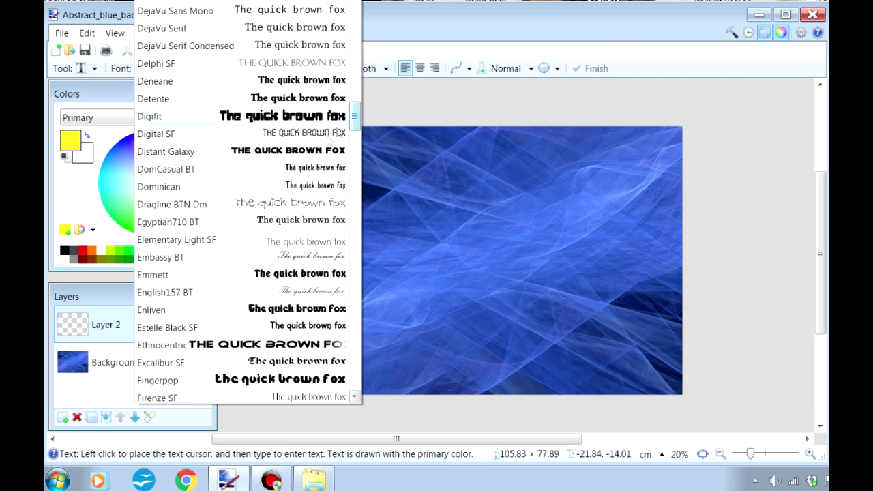
click(275, 346)
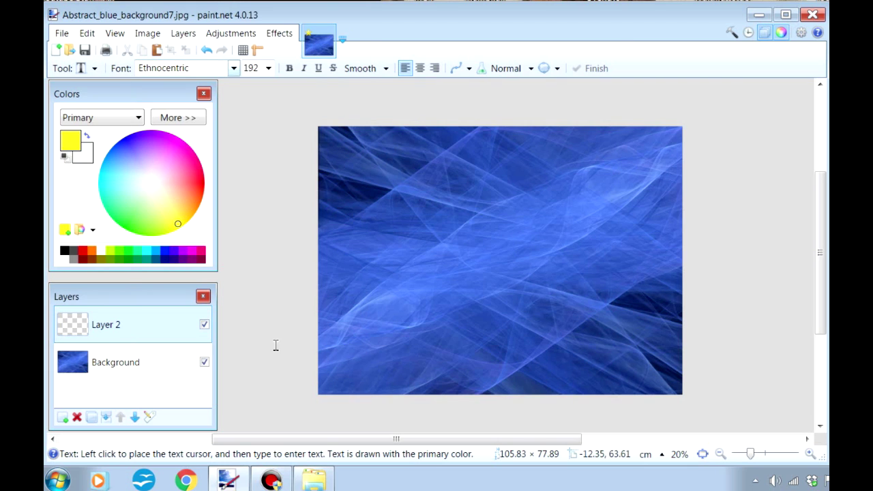
click(373, 183)
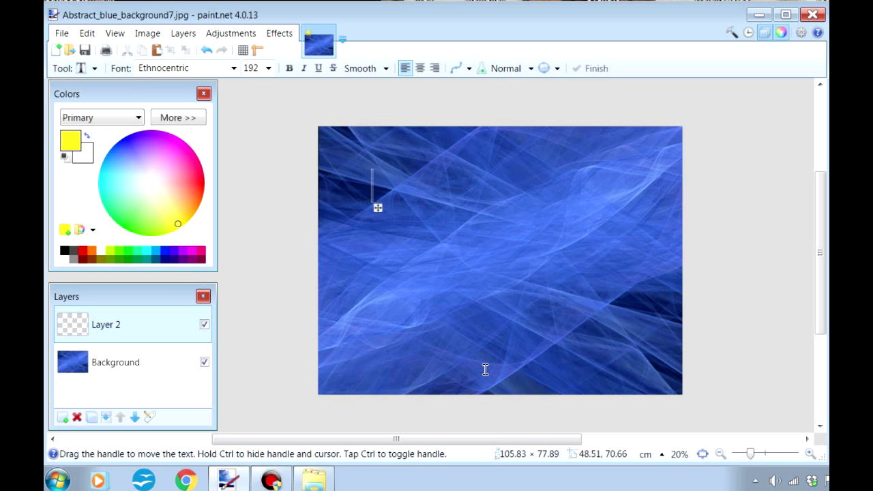
text(HOW TO MAK)
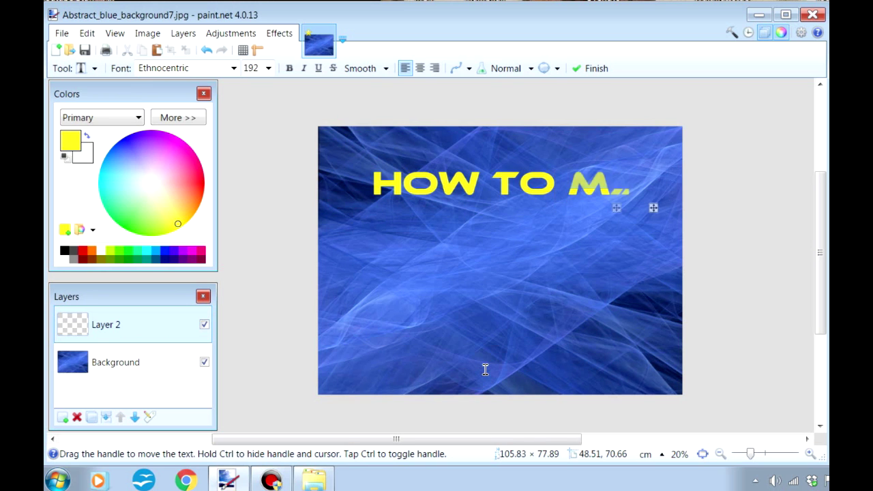
text(I)
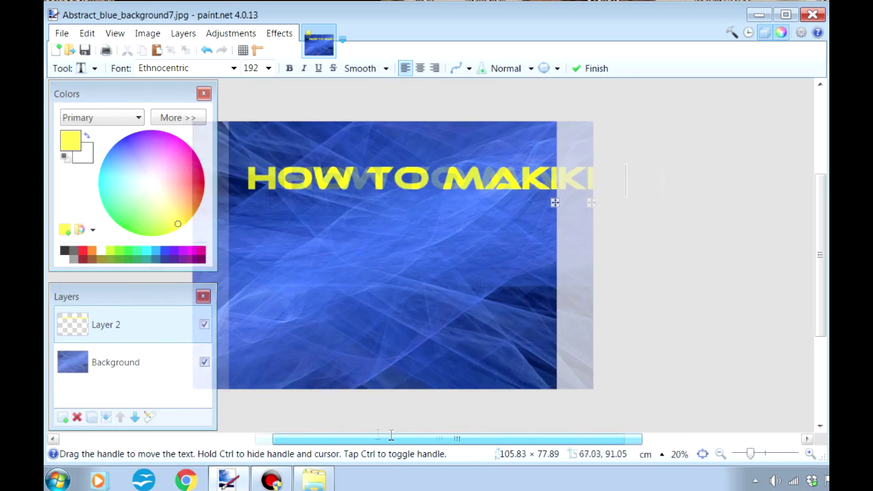
Shrink the title to size 144, move it to the upper left, and commit 'HOW TO MAKE A'
click(268, 69)
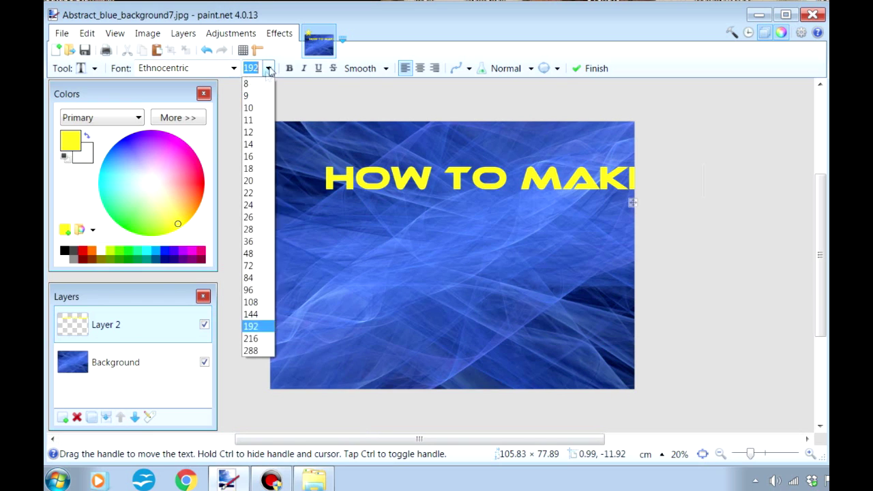
click(254, 313)
drag(616, 199, 583, 189)
click(315, 256)
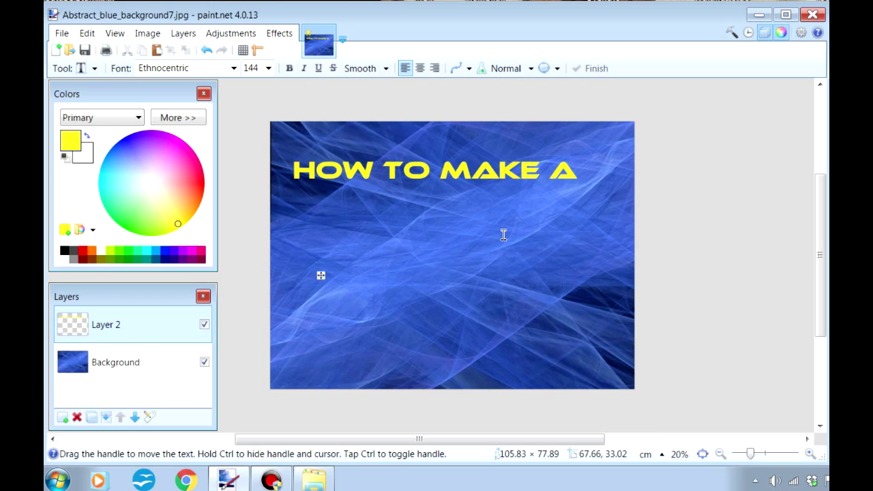
click(184, 33)
On a new Layer 3, type YOUTUBE below the first title line
click(203, 53)
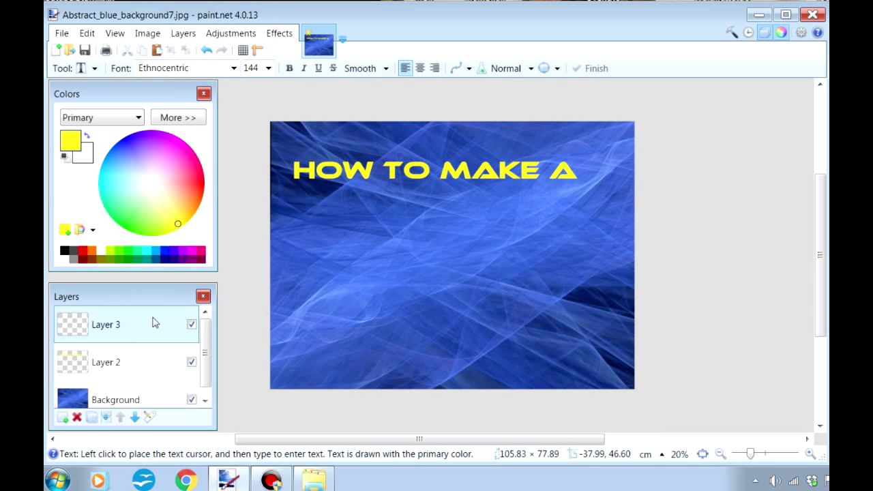
click(297, 257)
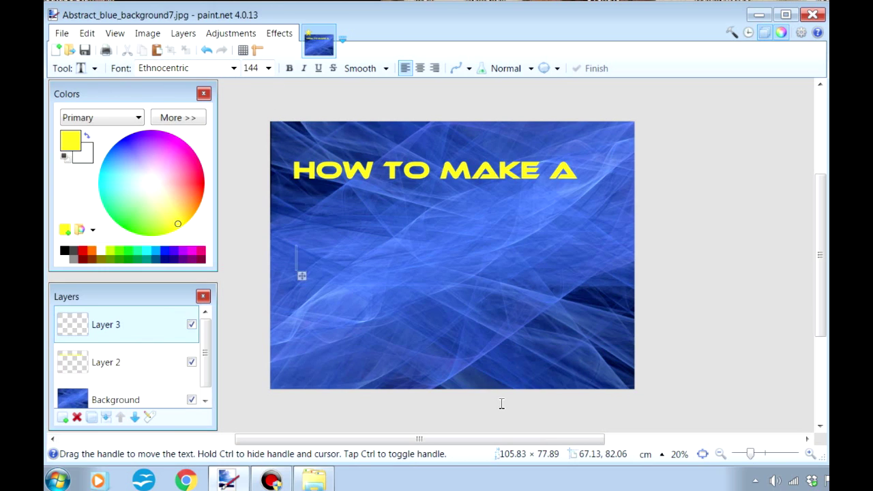
text(YOUTUBE)
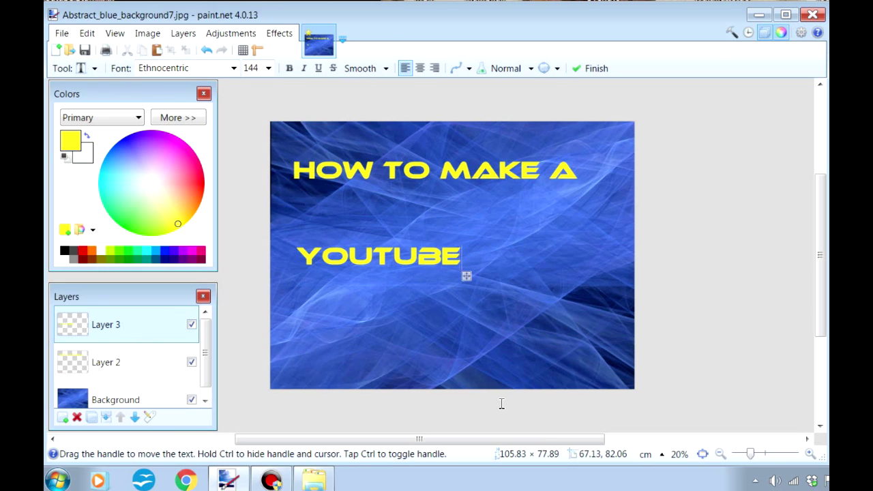
Enlarge YOUTUBE to font size 192 and nudge it slightly left and up to align
click(268, 68)
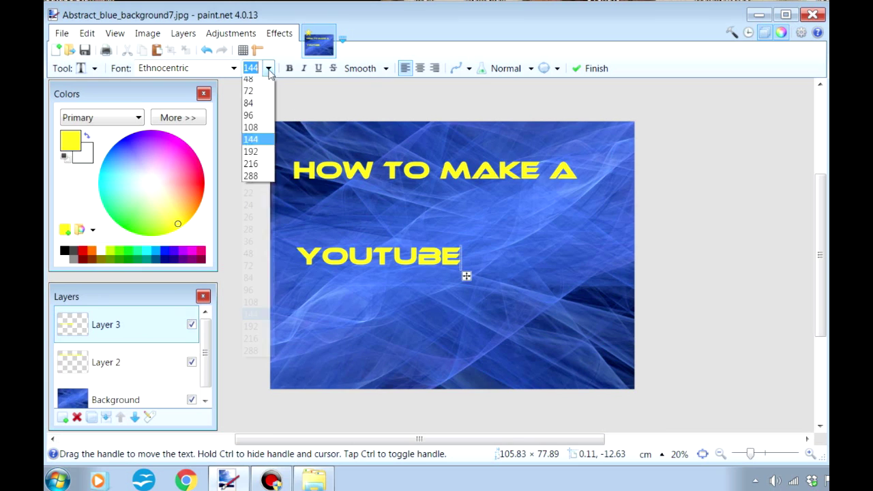
click(250, 328)
drag(521, 279, 512, 275)
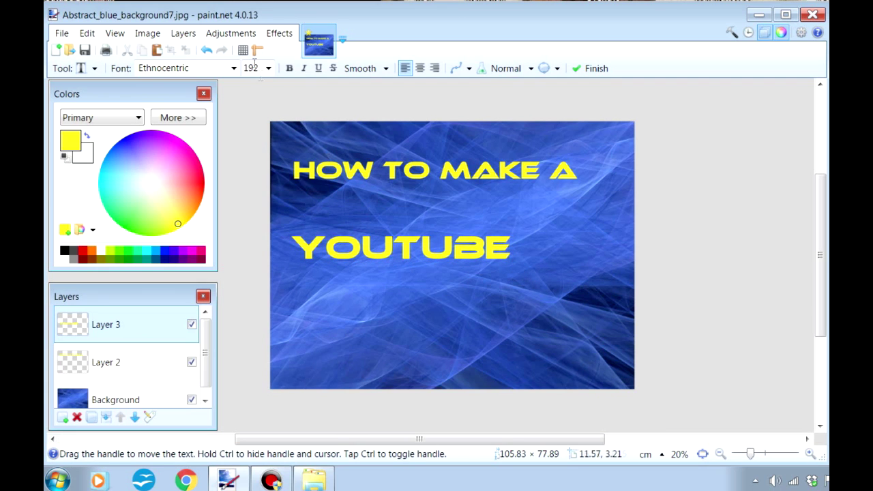
Add Layer 4 and type THUMBNAIL as a third yellow line below YOUTUBE
click(183, 33)
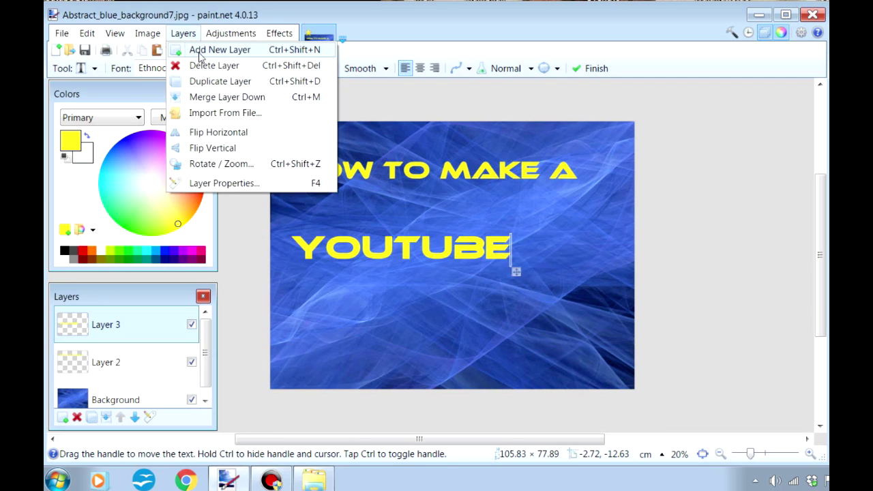
click(220, 50)
click(311, 337)
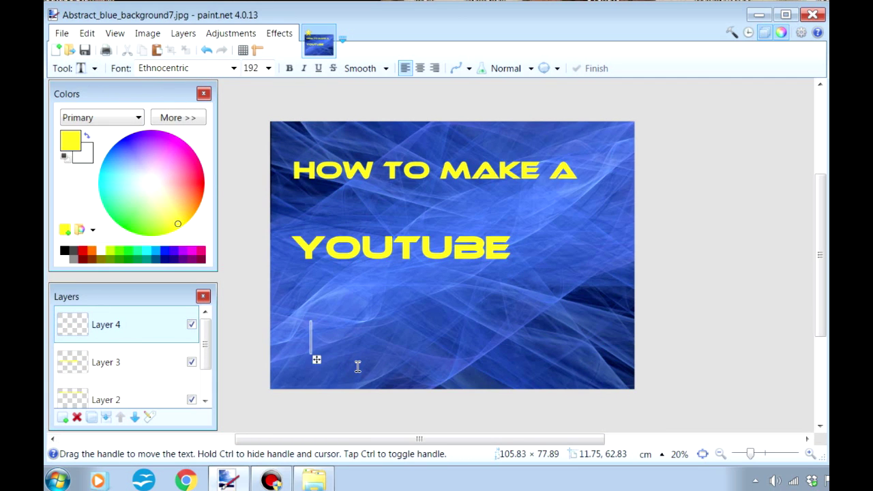
text(THUMBNA)
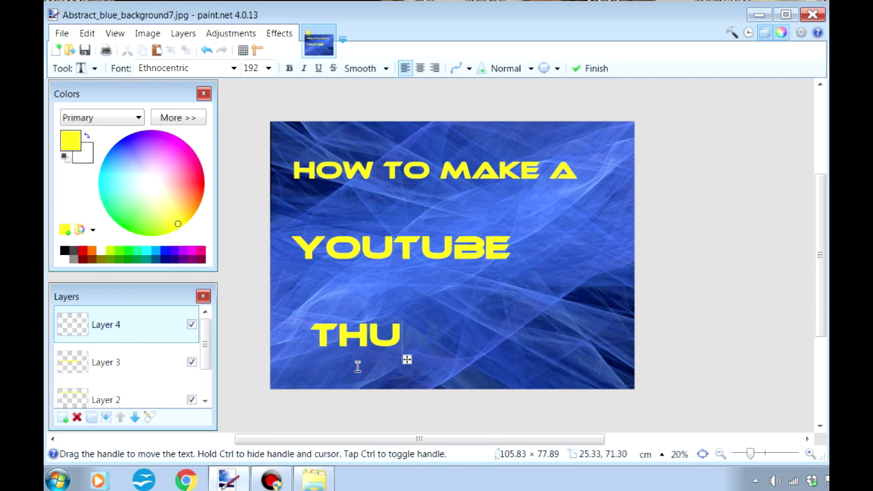